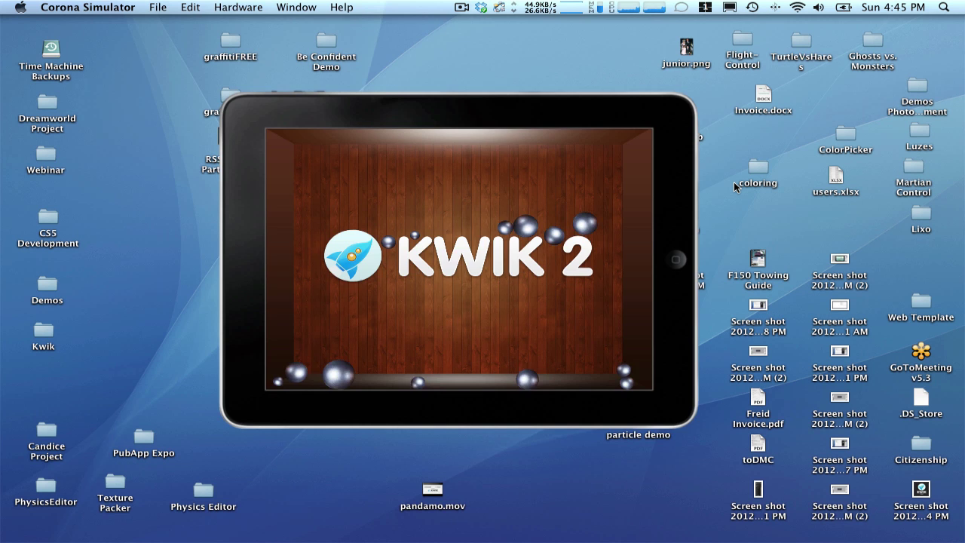
# Rotate the simulated iPad upside down and back again so the metal balls tumble.
pyautogui.press('super+Right')
pyautogui.press('super+Right')
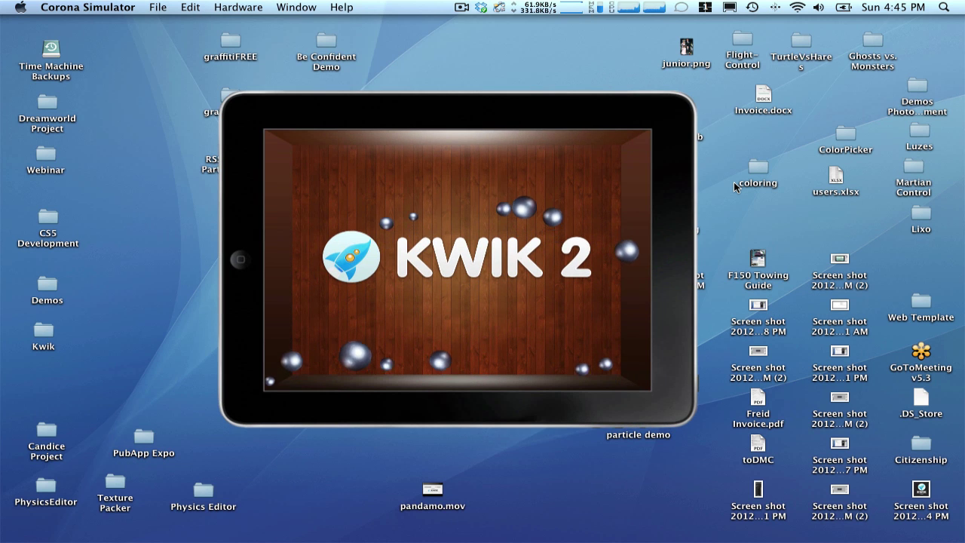
pyautogui.press('super+Left')
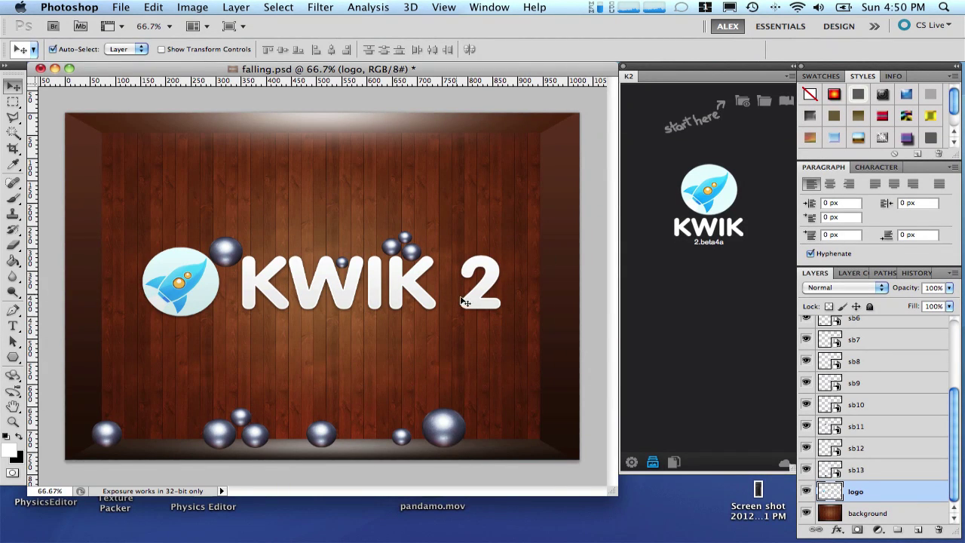
# Hide and re-show the ball layers sb1, sb2 and sb3 to inspect them.
pyautogui.moveTo(959, 476); pyautogui.dragTo(959, 381)
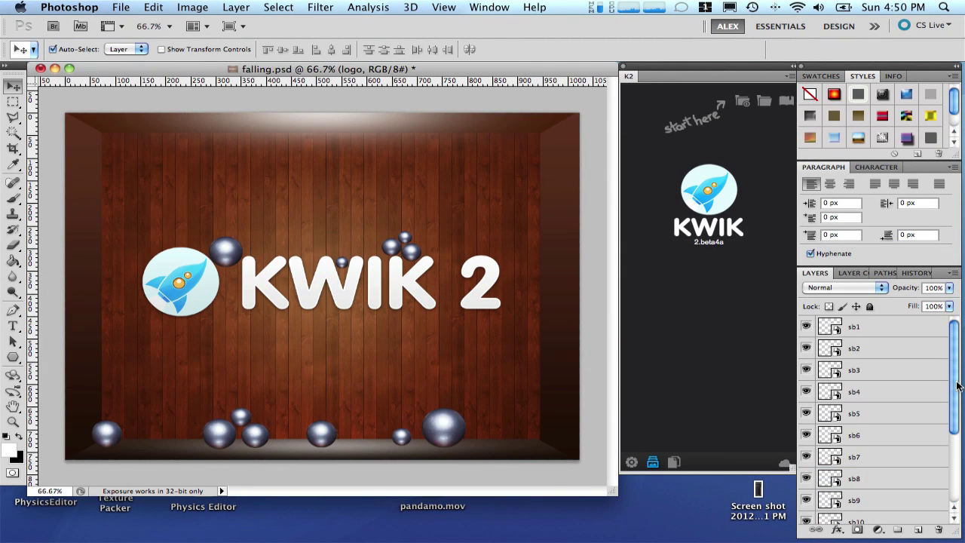
pyautogui.click(806, 326)
pyautogui.click(806, 348)
pyautogui.click(806, 370)
pyautogui.click(806, 348)
pyautogui.click(806, 327)
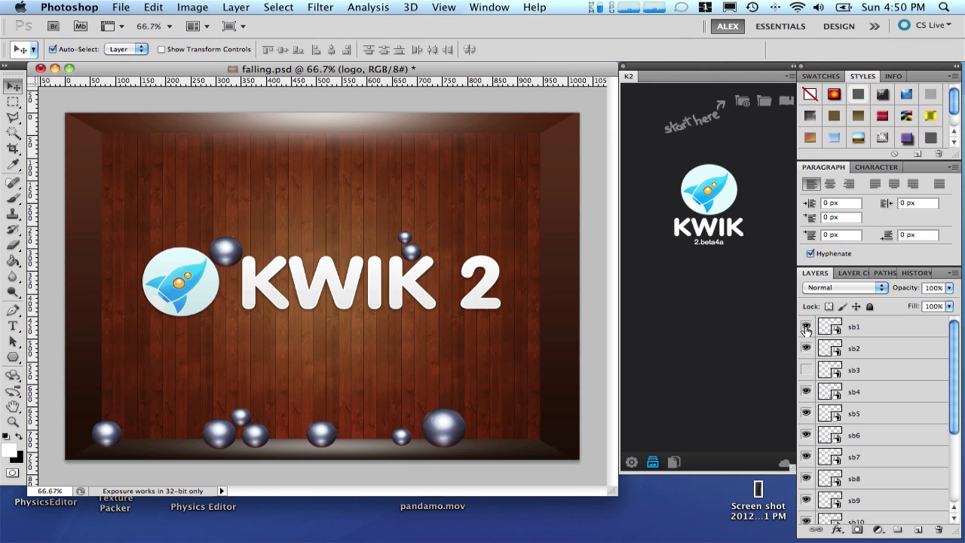
pyautogui.click(806, 369)
# Toggle the logo and background layers off and on, then start a new Kwik project.
pyautogui.moveTo(954, 388); pyautogui.dragTo(954, 457)
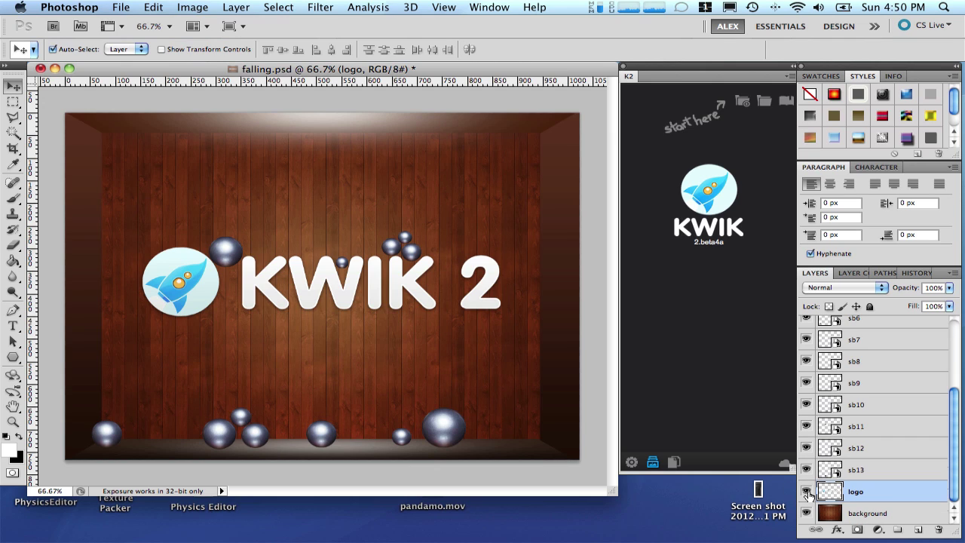
pyautogui.click(806, 491)
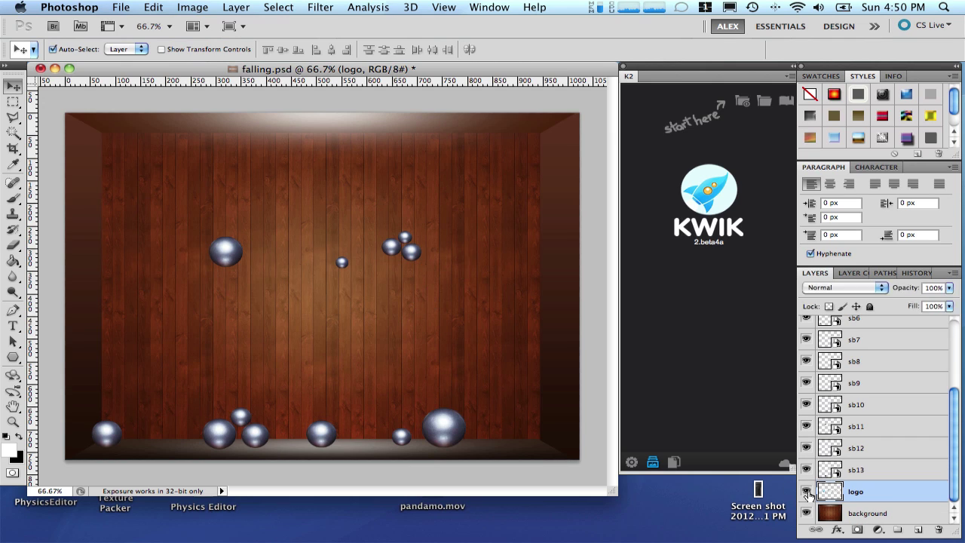
pyautogui.click(807, 492)
pyautogui.click(806, 513)
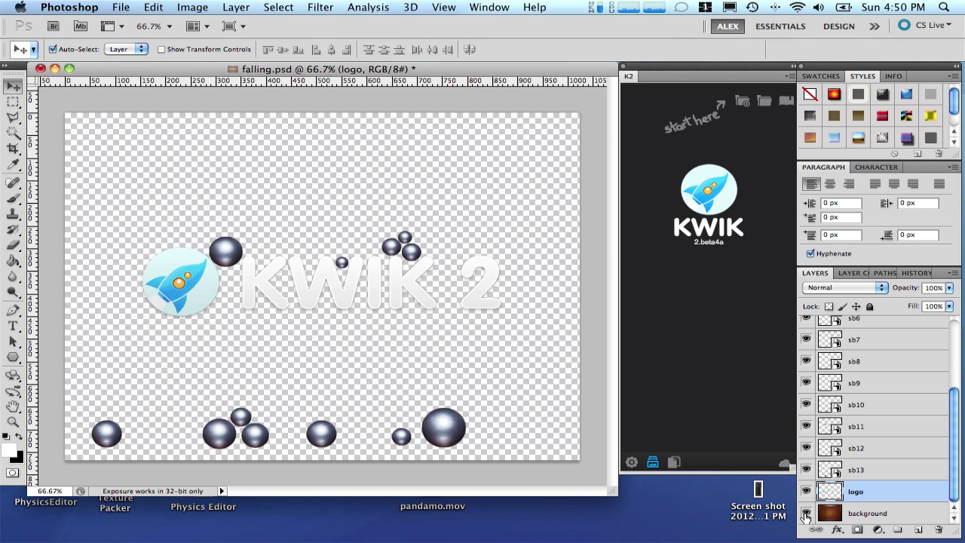
pyautogui.click(806, 514)
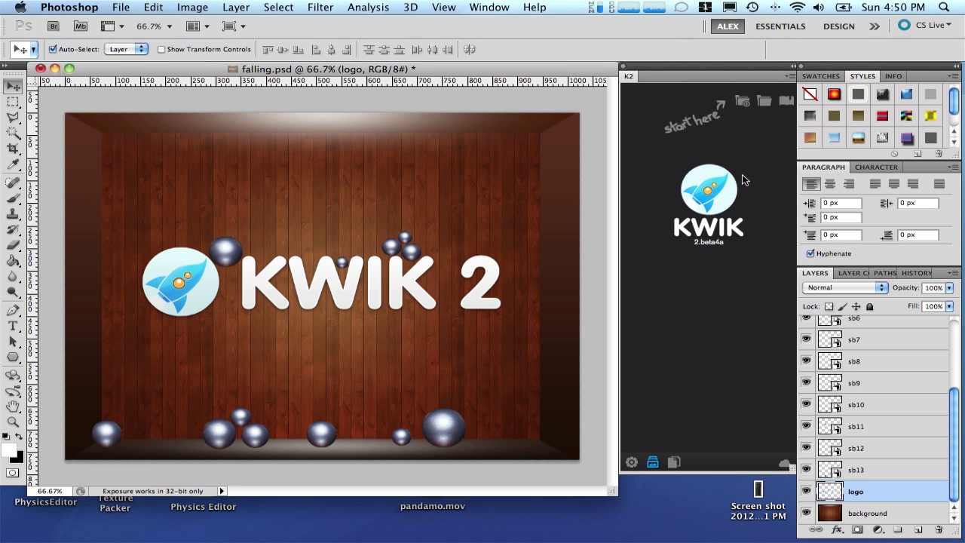
pyautogui.click(742, 101)
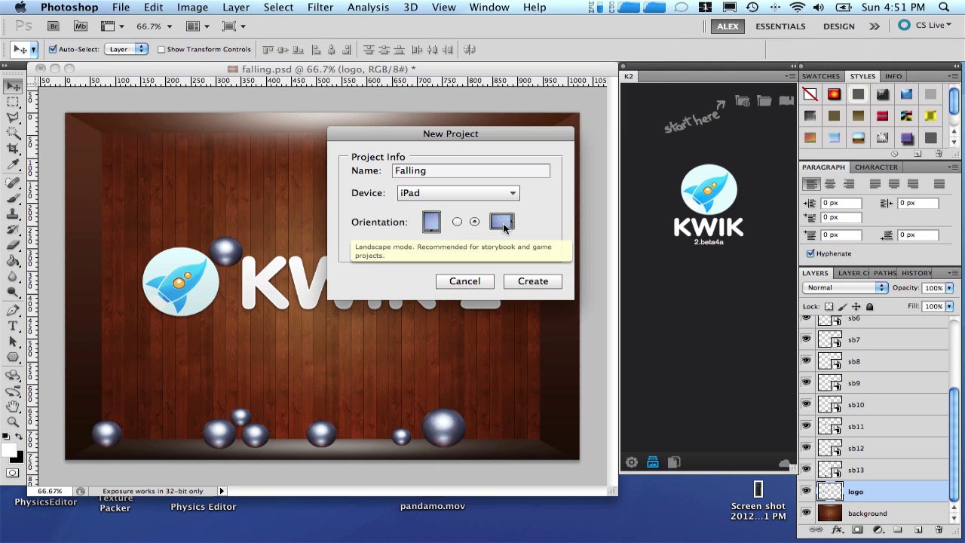
# Create the landscape iPad project 'Falling' from falling.psd and publish it to Corona Simulator.
pyautogui.click(539, 282)
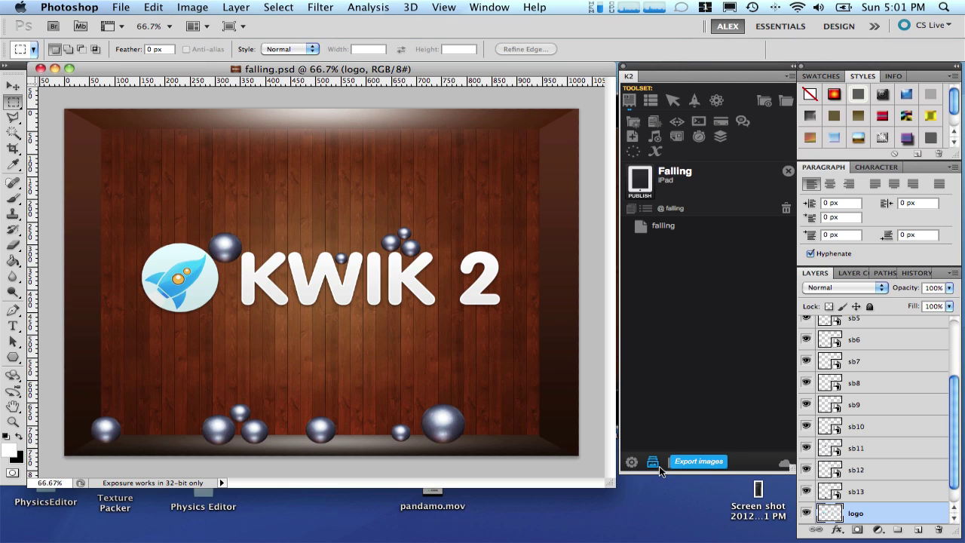
pyautogui.click(646, 175)
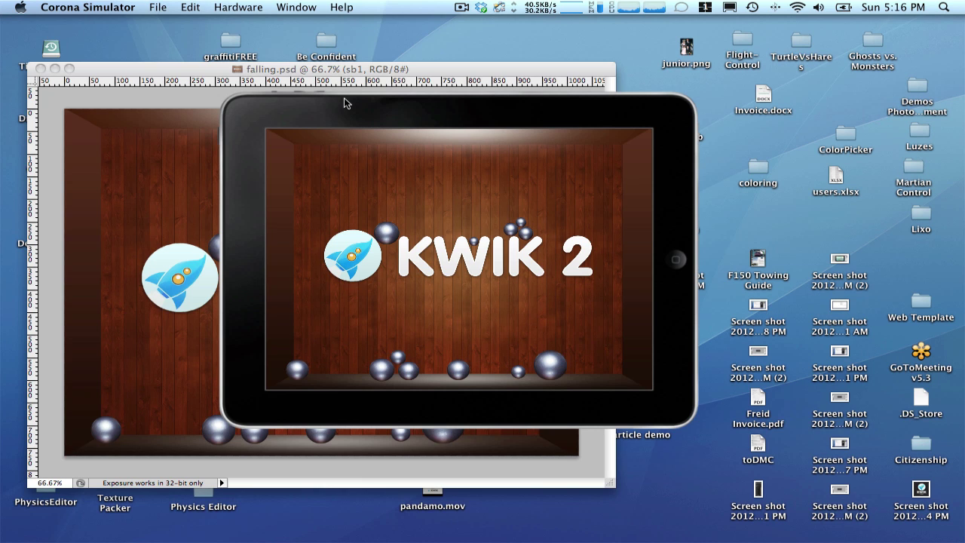
# Enable Invert physics and virtual walls on left, bottom and right only, then save the environment.
pyautogui.click(381, 80)
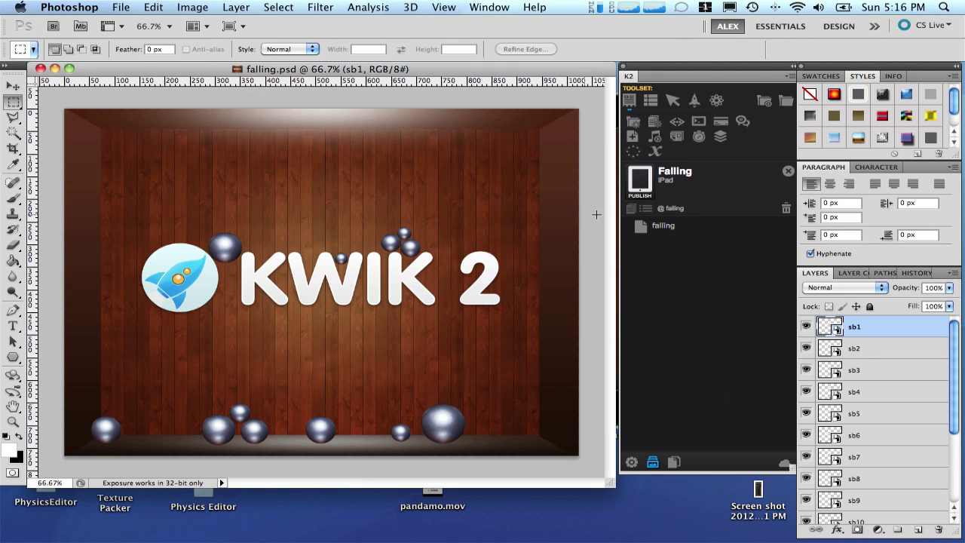
pyautogui.click(716, 102)
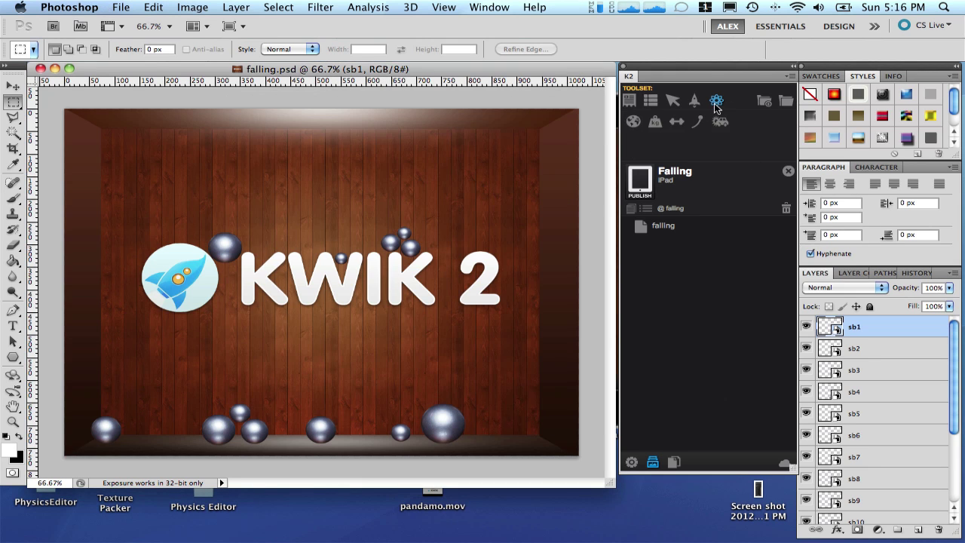
pyautogui.click(634, 122)
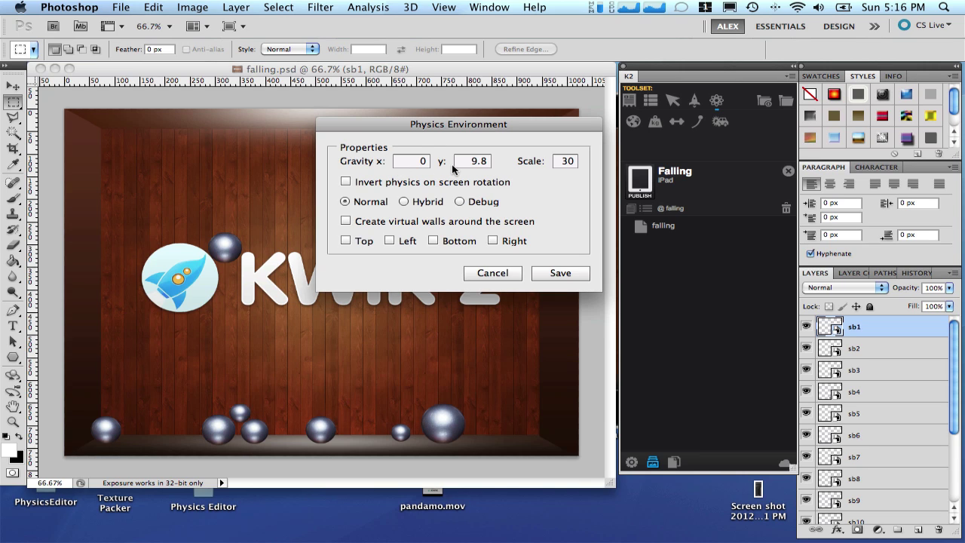
pyautogui.click(345, 182)
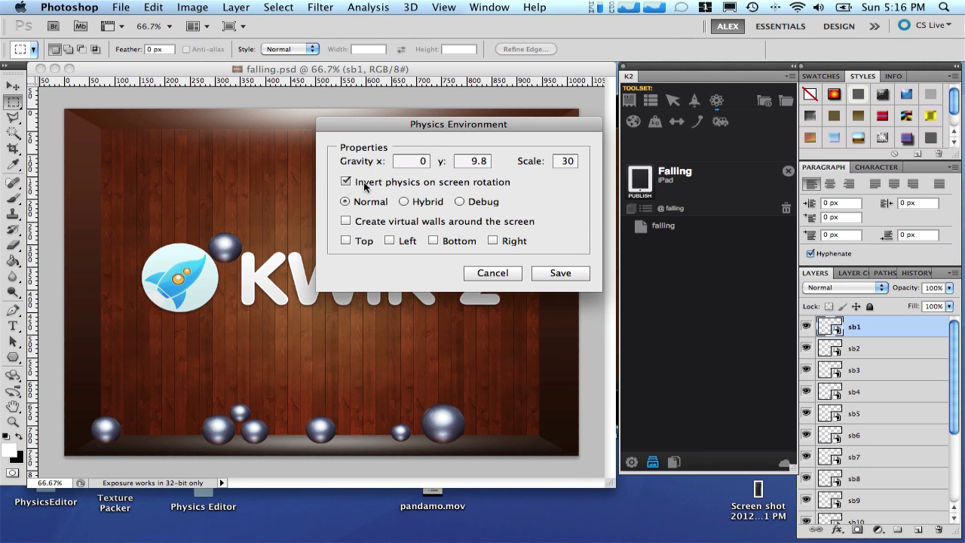
pyautogui.click(346, 221)
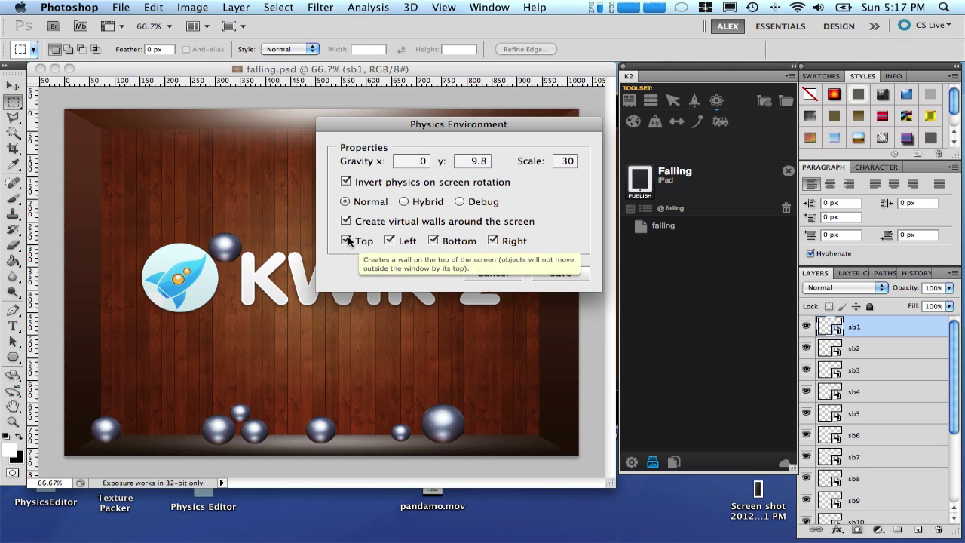
pyautogui.click(346, 240)
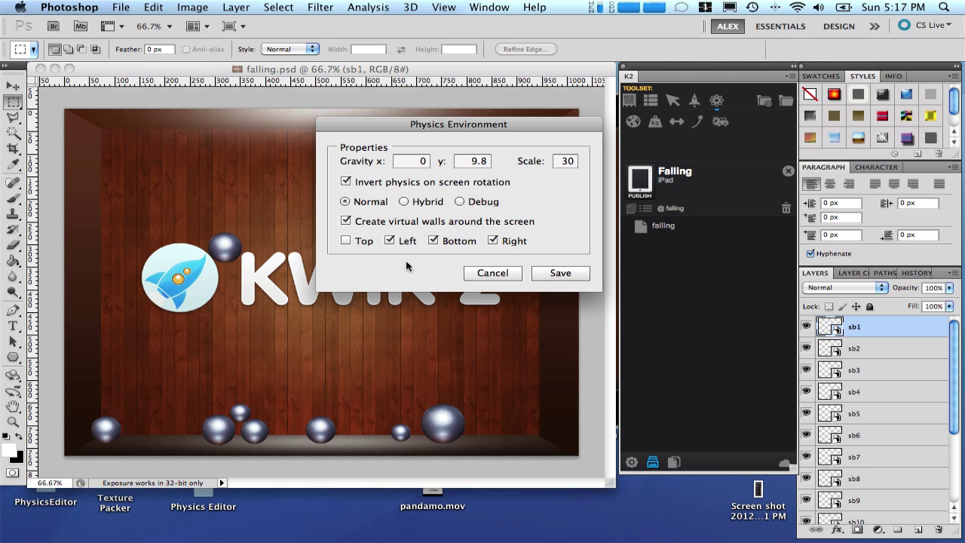
pyautogui.click(560, 273)
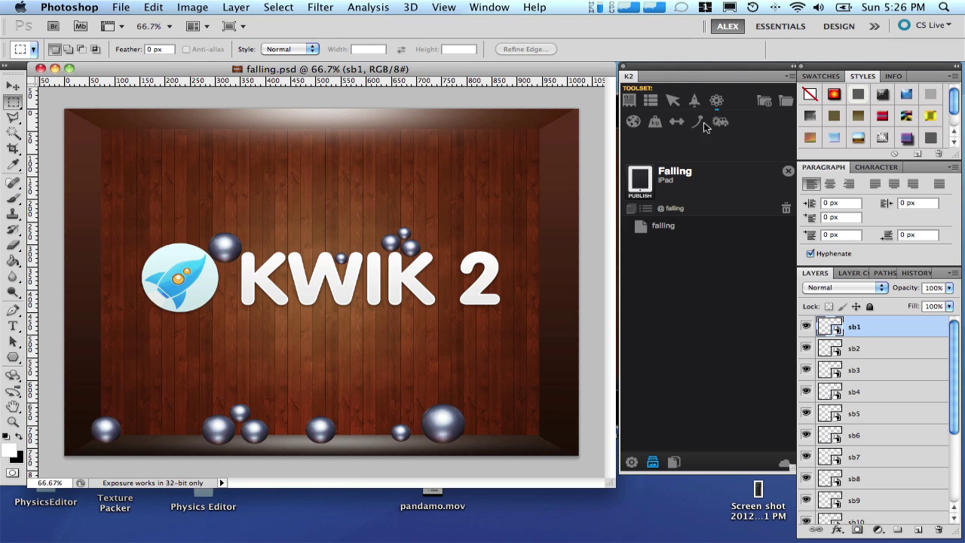
# Select ball layers sb1 through sb13 and open their physics body properties.
pyautogui.click(655, 125)
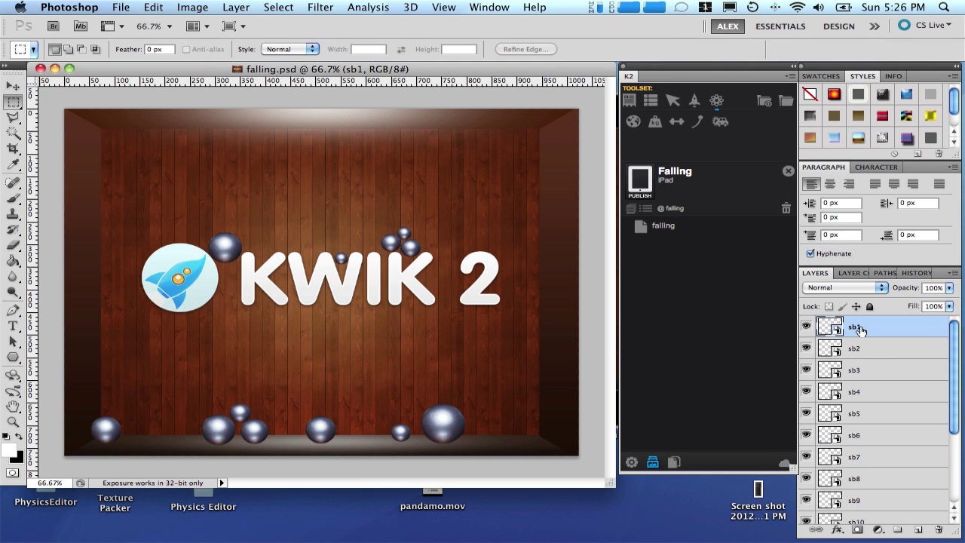
pyautogui.scroll(-5, 872, 348)
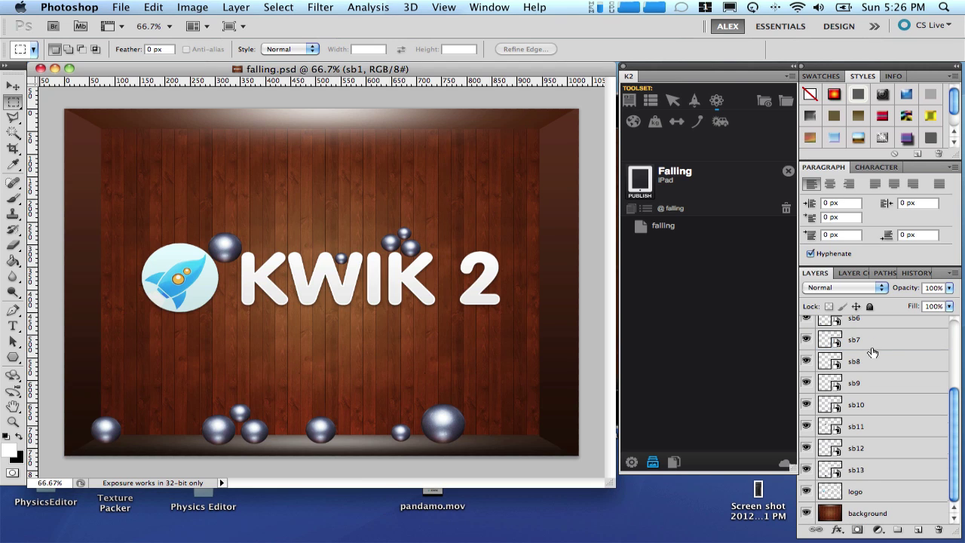
pyautogui.keyDown('shift'); pyautogui.click(867, 474); pyautogui.keyUp('shift')
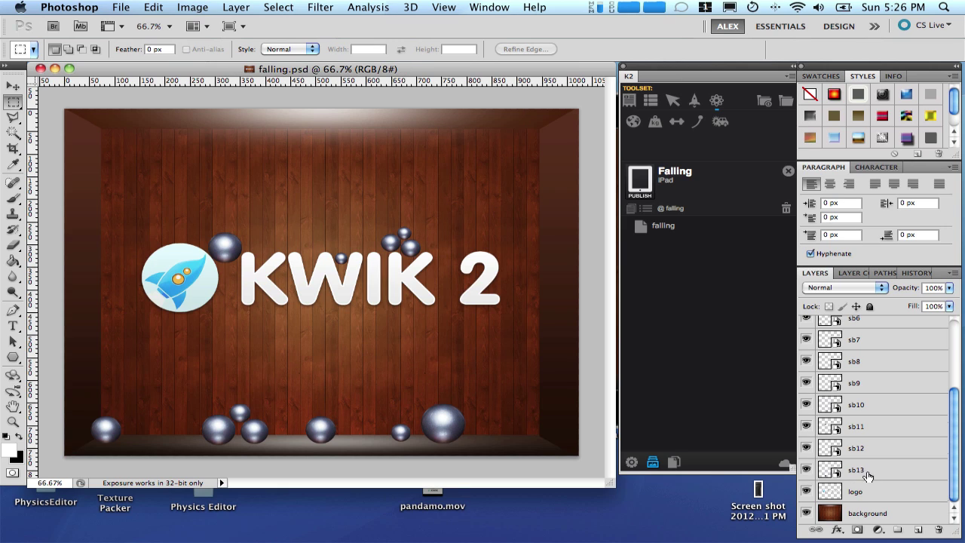
pyautogui.click(653, 125)
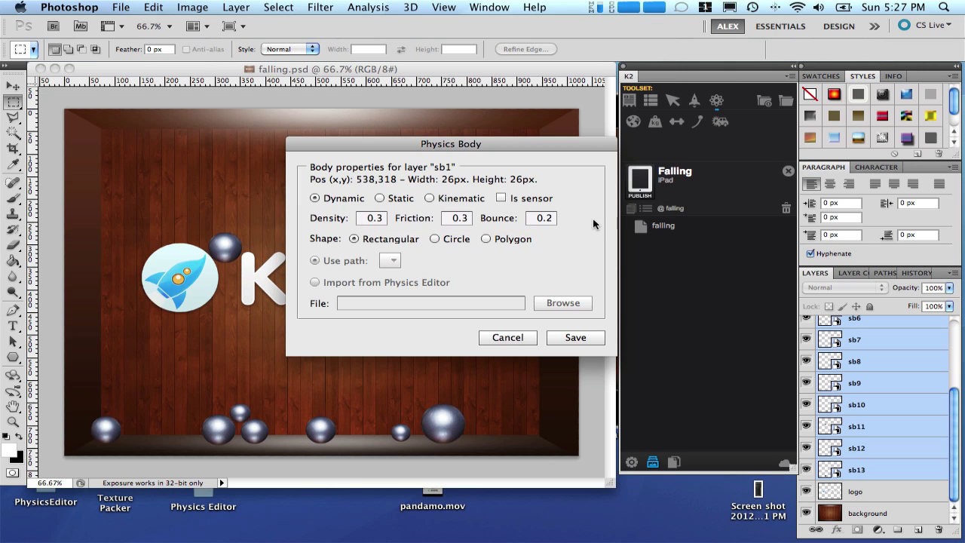
# Save the balls as dynamic circle bodies, creating body_sb1 through body_sb13.
pyautogui.click(434, 239)
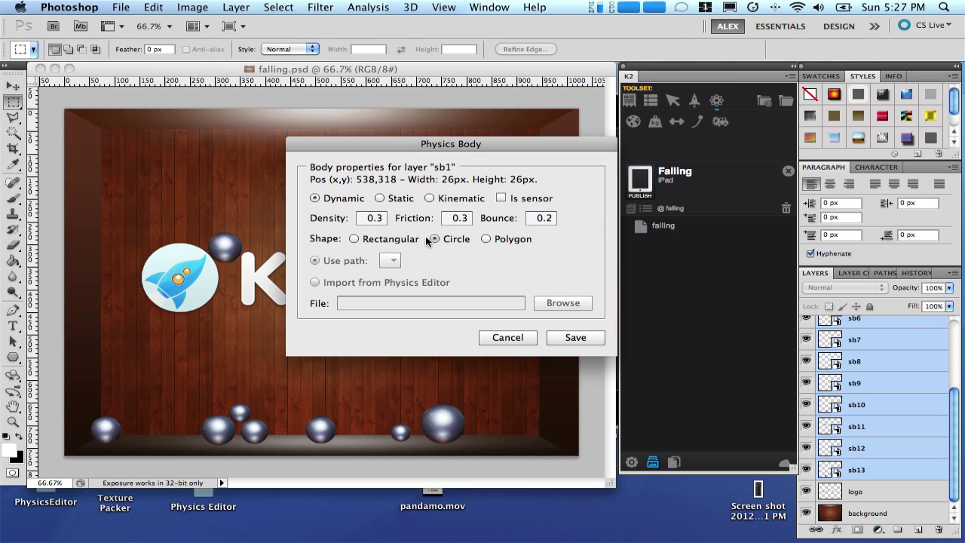
pyautogui.click(575, 338)
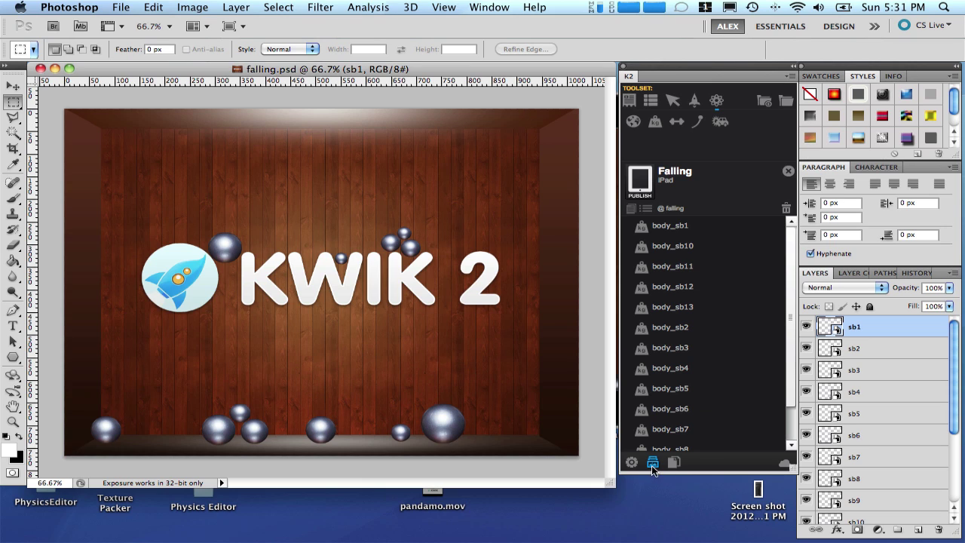
# Republish the Falling project so the balls drop onto the floor in Corona Simulator.
pyautogui.click(644, 183)
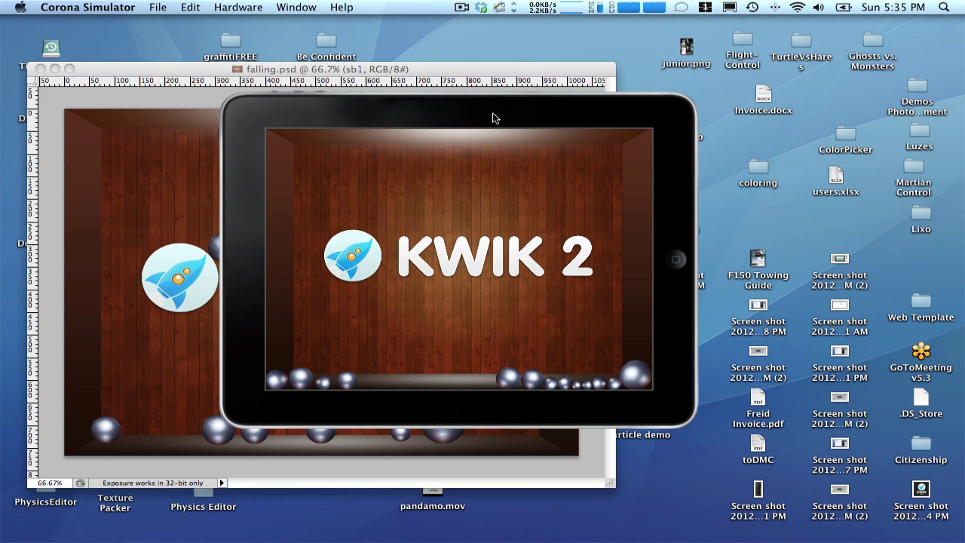
# Rotate the simulated iPad twice to flipped landscape, then close the simulator.
pyautogui.press('super+Left')
pyautogui.press('super+Left')
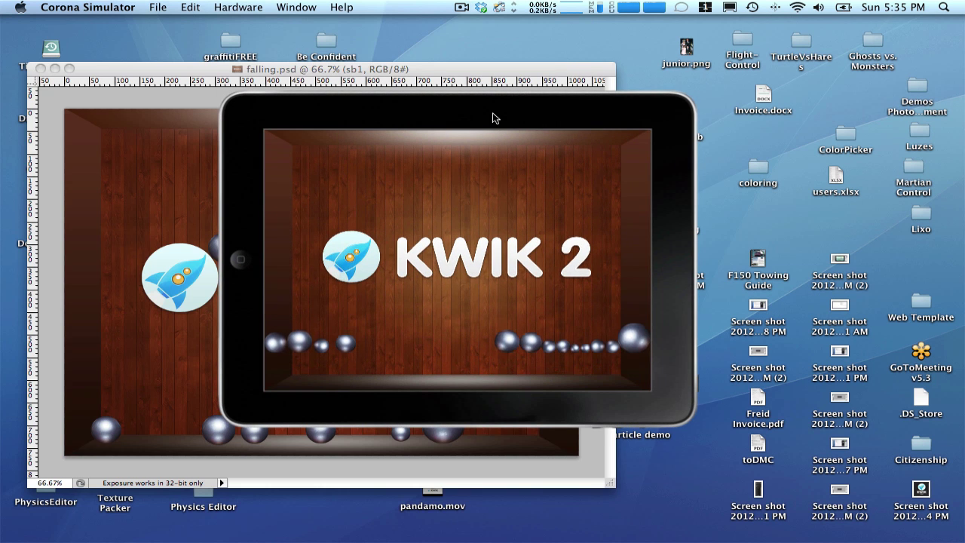
pyautogui.press('super+Left')
pyautogui.press('super+Left')
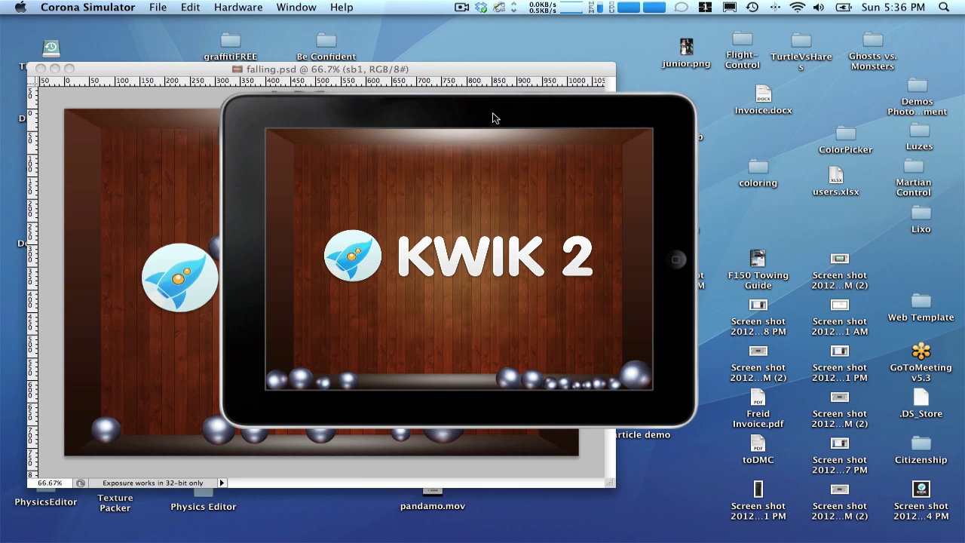
pyautogui.press('super+w')
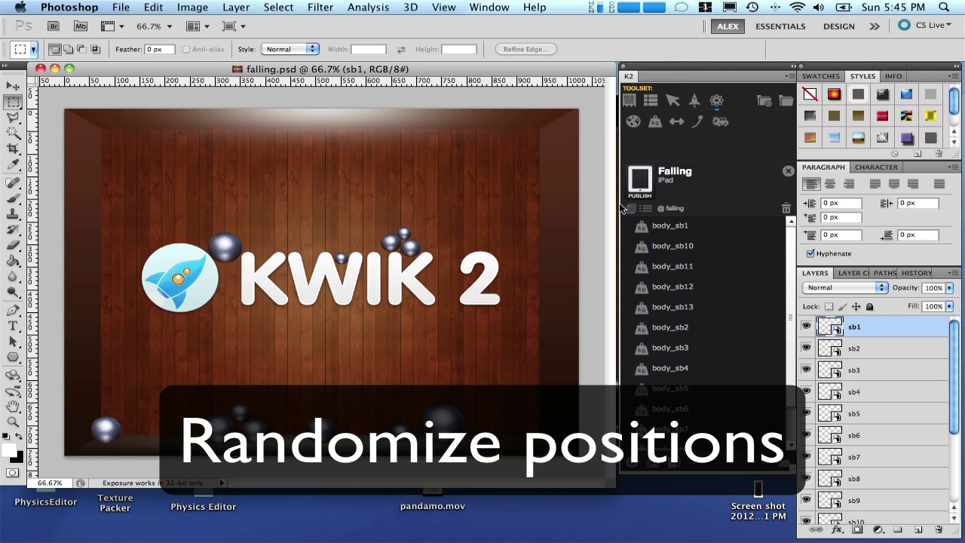
# Select the sb ball layers and open their Kwik Layer Properties dialog.
pyautogui.scroll(-5, 875, 403)
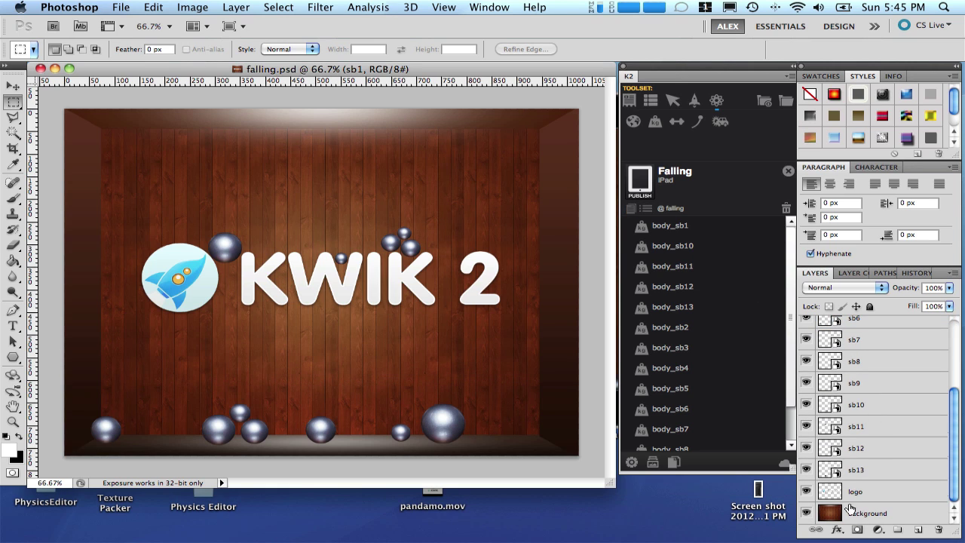
pyautogui.keyDown('shift'); pyautogui.click(853, 471); pyautogui.keyUp('shift')
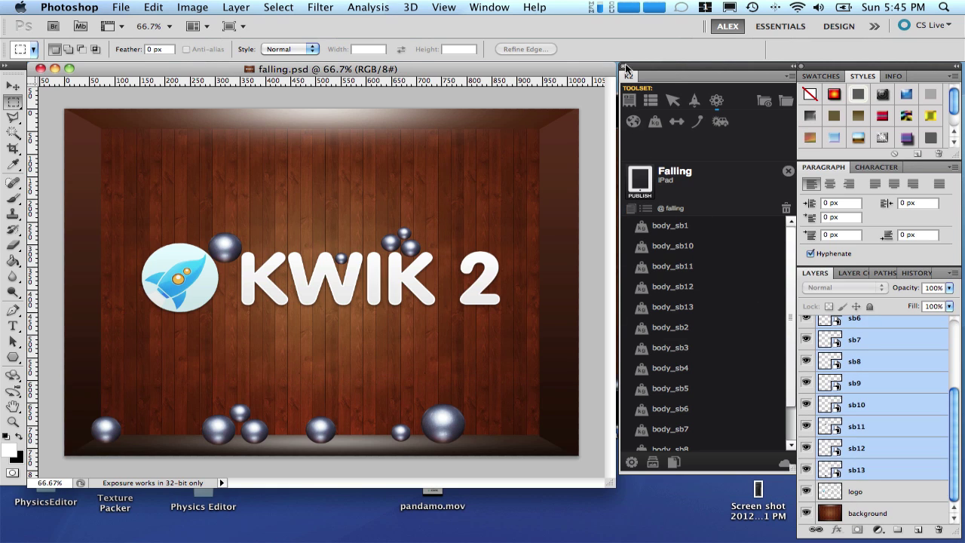
pyautogui.click(650, 104)
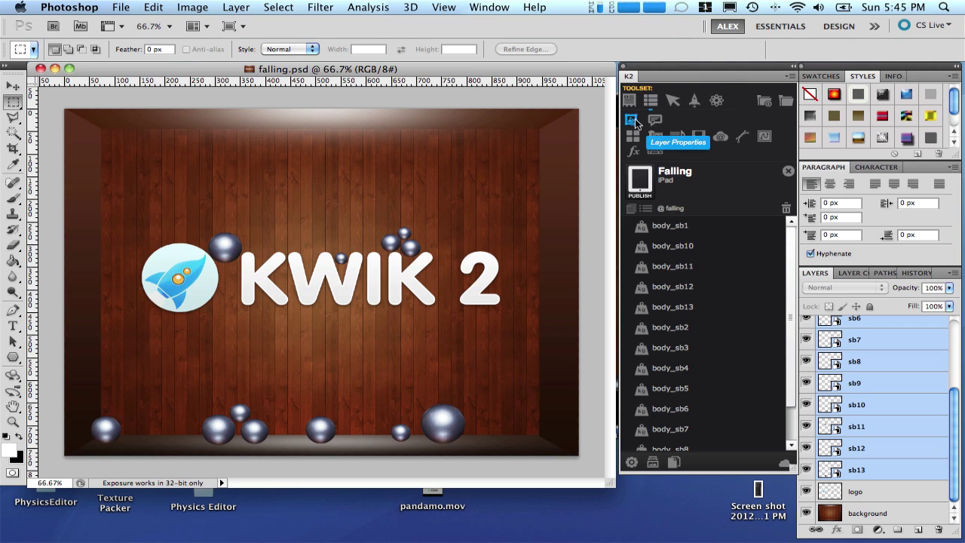
pyautogui.click(632, 119)
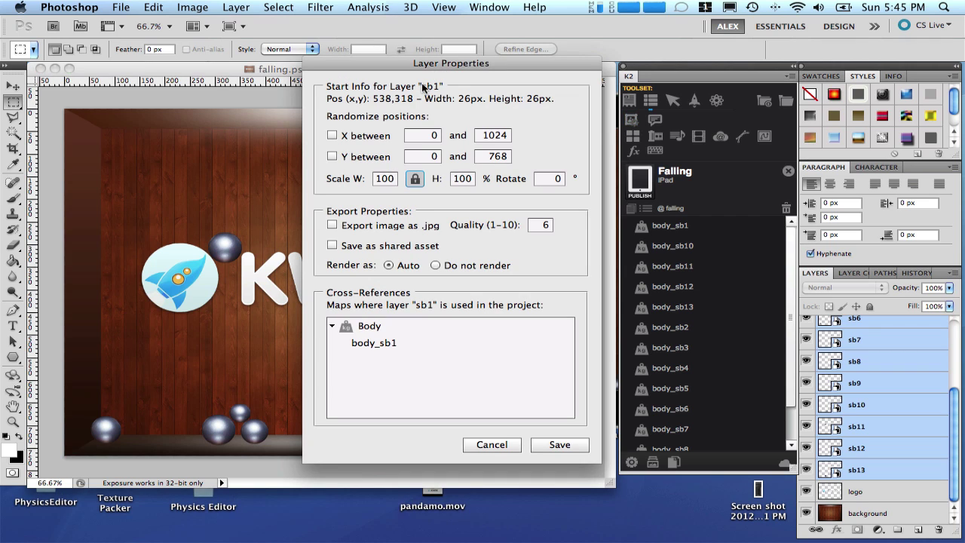
# Randomize ball start positions with X from 0 to 1024 and Y from -500 to 0, and save.
pyautogui.click(333, 136)
pyautogui.click(332, 158)
pyautogui.click(429, 157)
pyautogui.write('-500')
pyautogui.click(497, 156)
pyautogui.write('0')
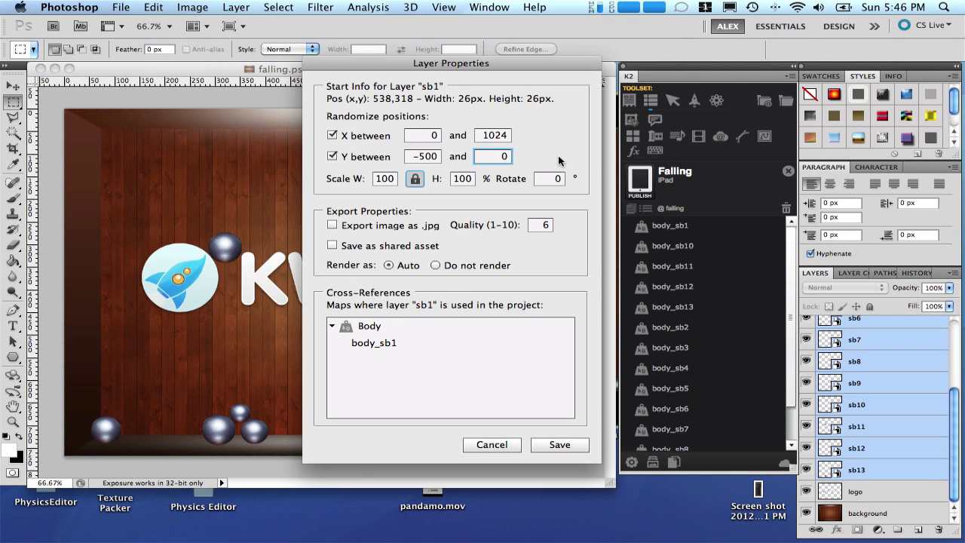
pyautogui.click(540, 444)
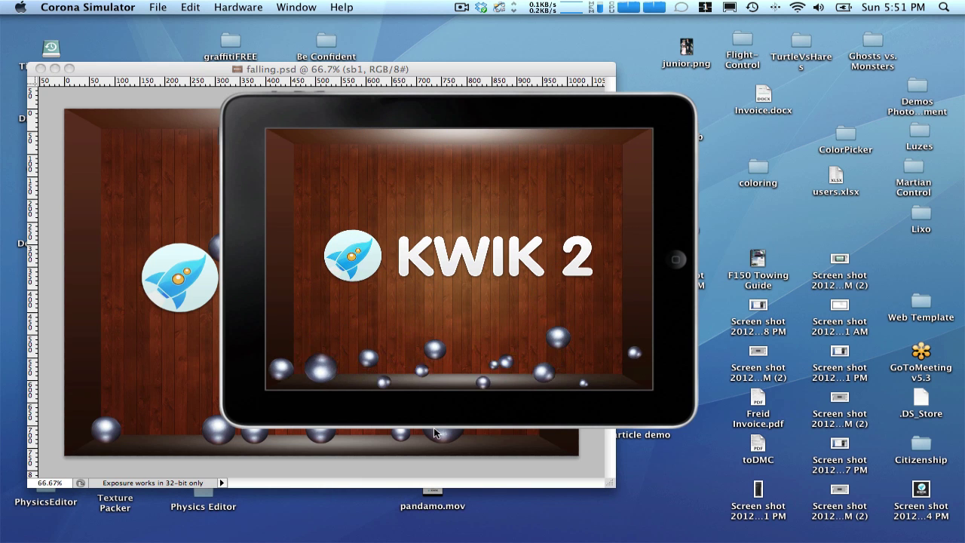
# Relaunch the Corona Simulator preview twice to watch the balls drop from random positions.
pyautogui.press('super+r')
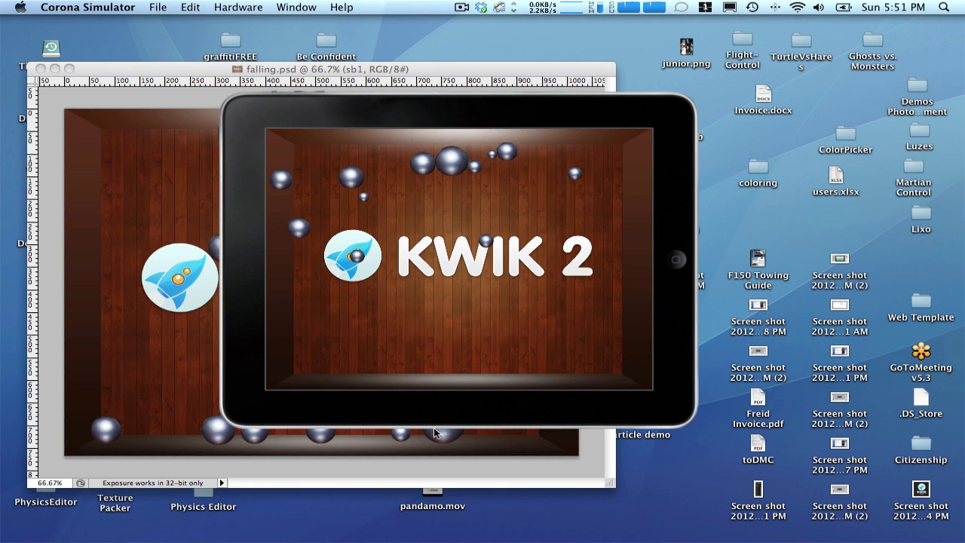
pyautogui.press('super+r')
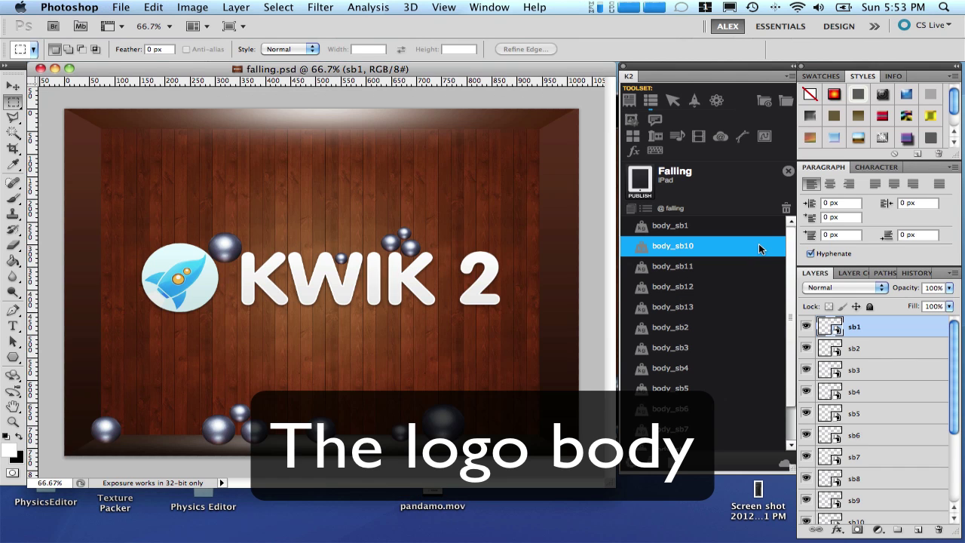
# Give the logo layer a Static physics body and save it as body_logo.
pyautogui.click(777, 327)
pyautogui.click(956, 441)
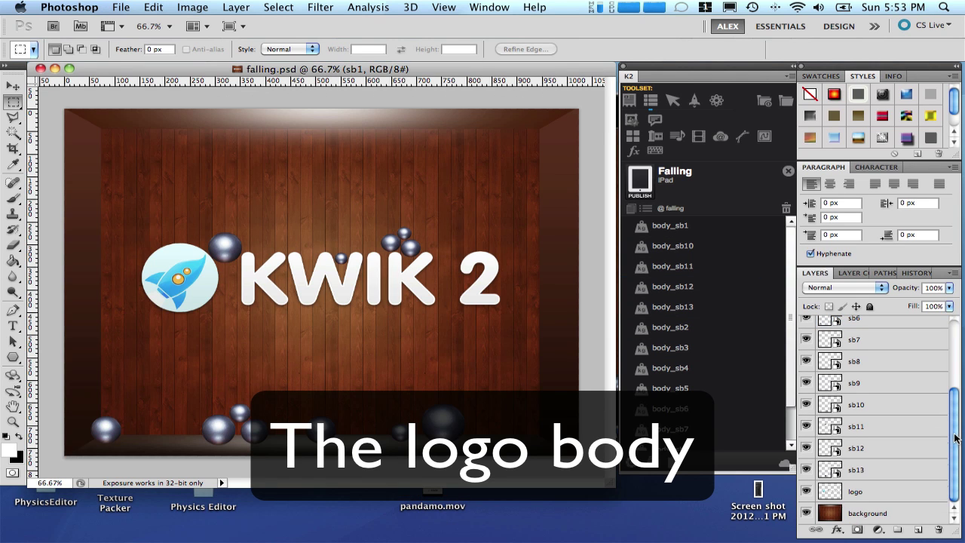
pyautogui.click(860, 491)
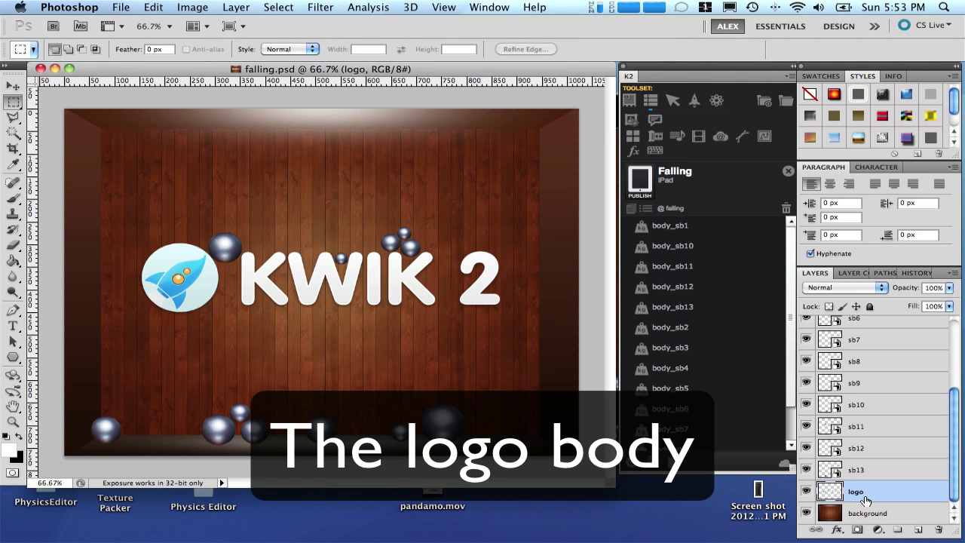
pyautogui.click(716, 101)
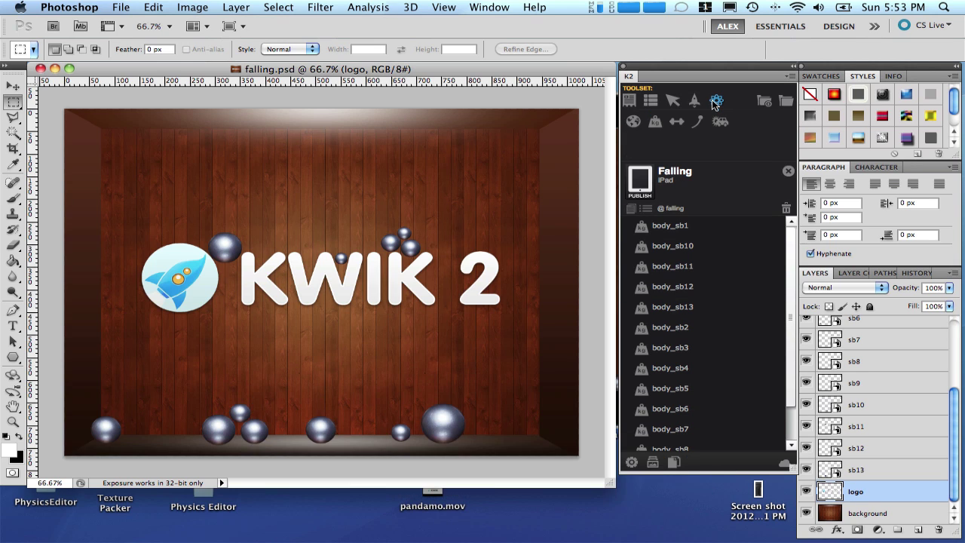
pyautogui.click(656, 124)
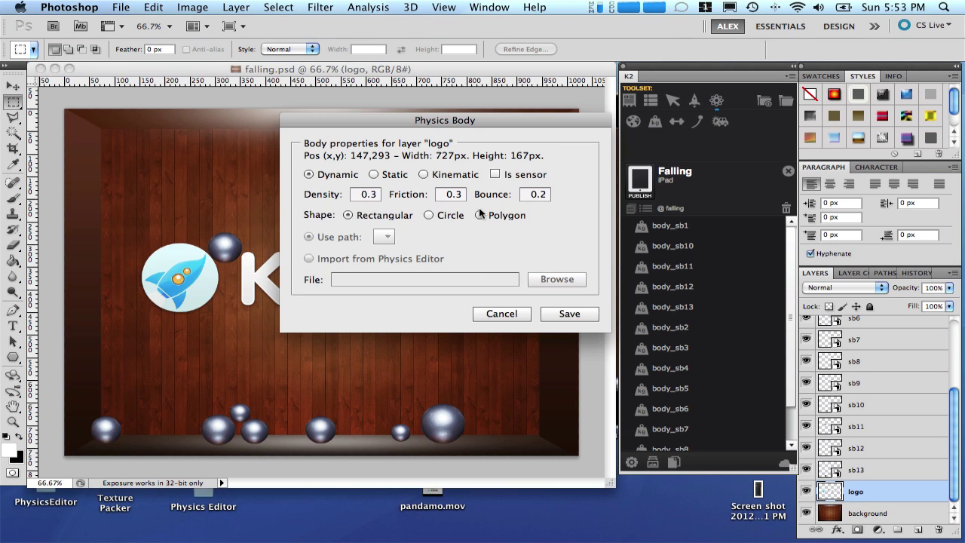
pyautogui.click(372, 174)
pyautogui.click(573, 315)
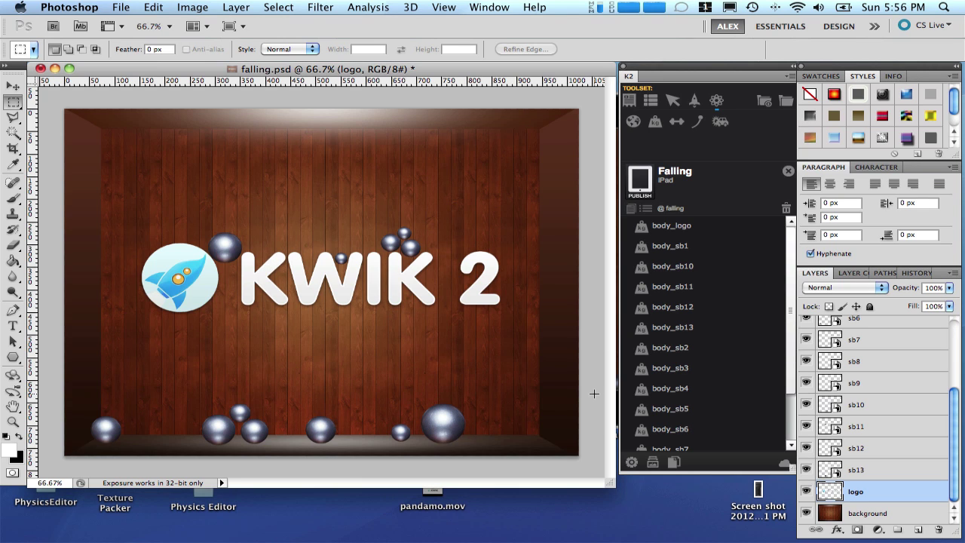
# Save the physics environment with Hybrid drawing and publish to watch balls bounce off the logo.
pyautogui.click(633, 123)
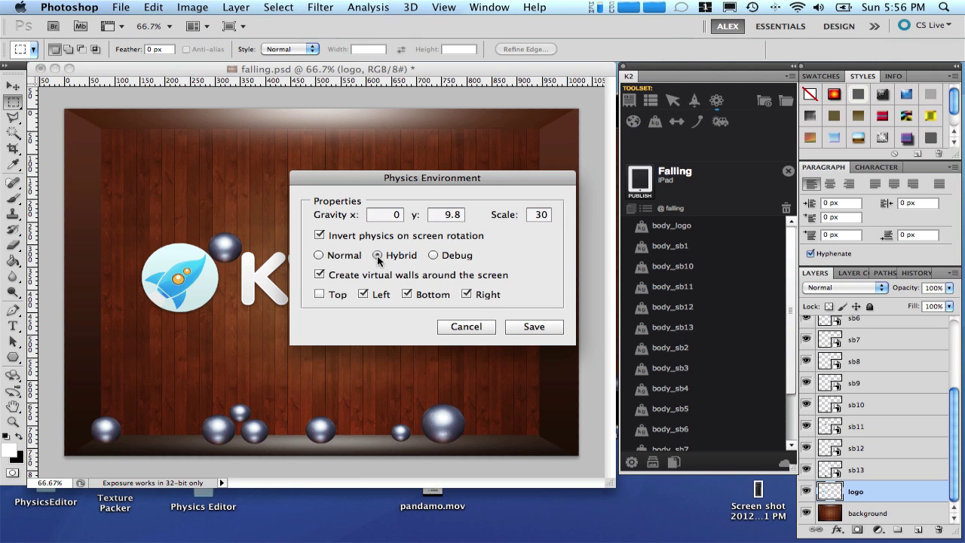
pyautogui.click(523, 328)
pyautogui.click(652, 226)
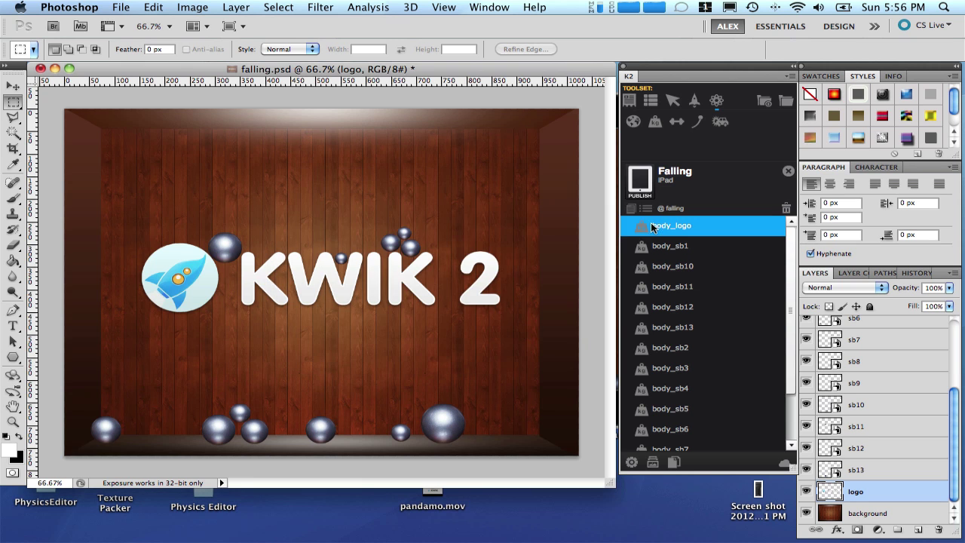
pyautogui.click(643, 181)
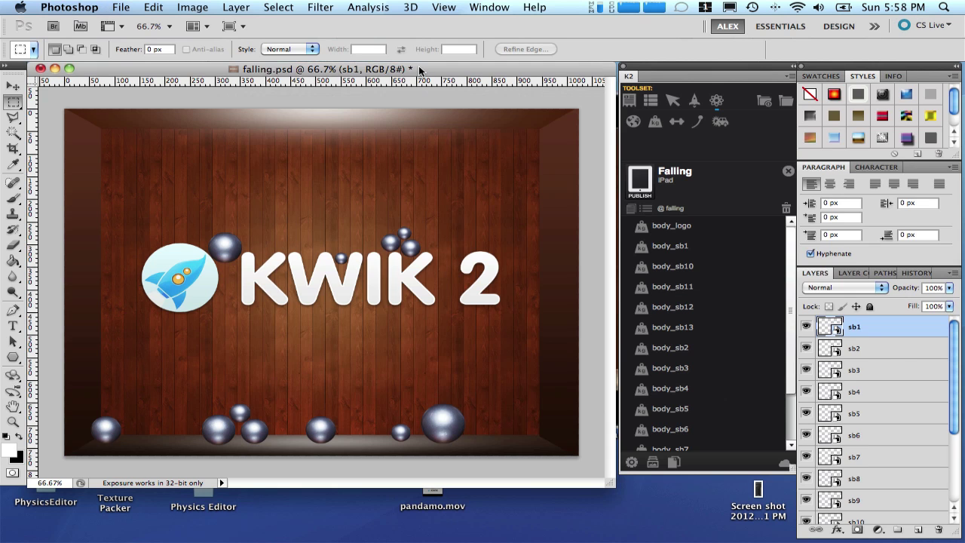
pyautogui.click(732, 388)
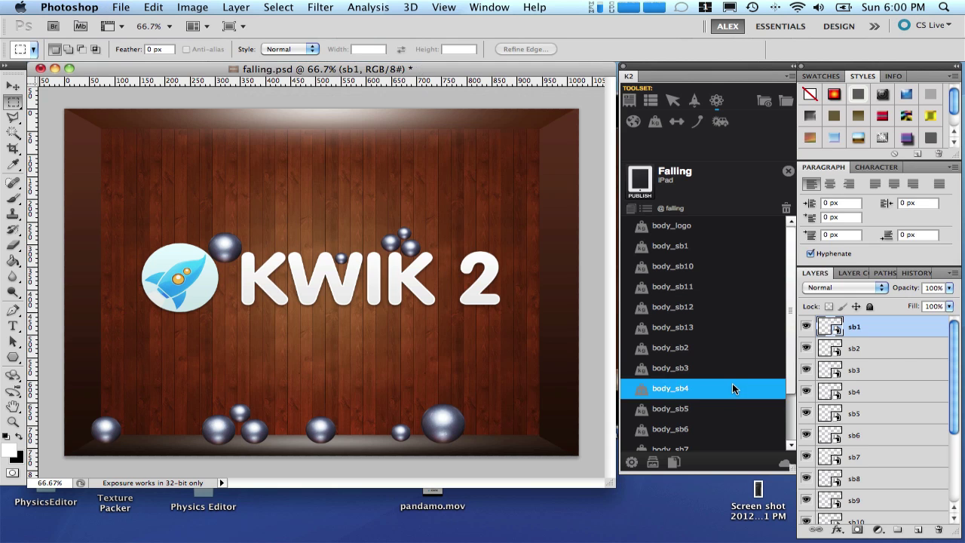
# Change the body_logo physics shape from rectangular to Polygon and save it.
pyautogui.doubleClick(643, 233)
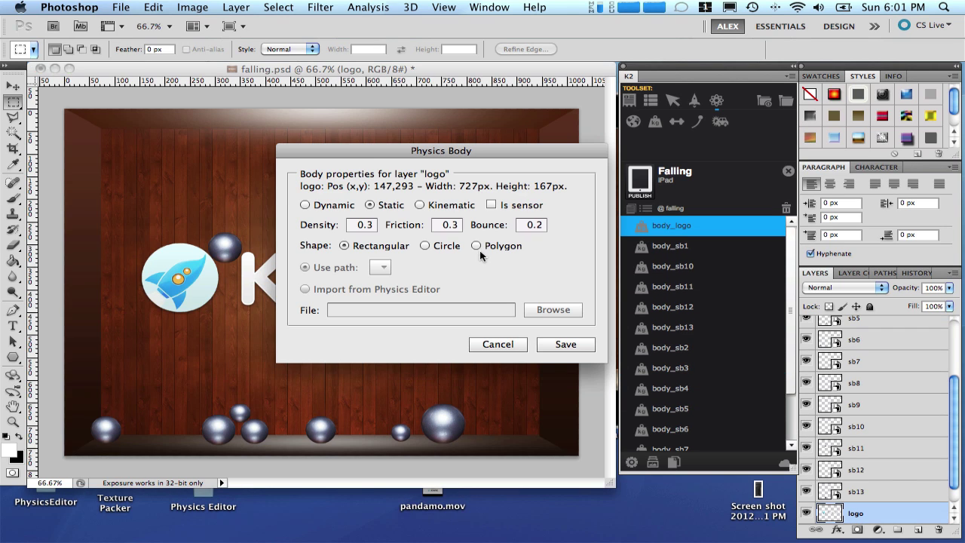
pyautogui.click(476, 246)
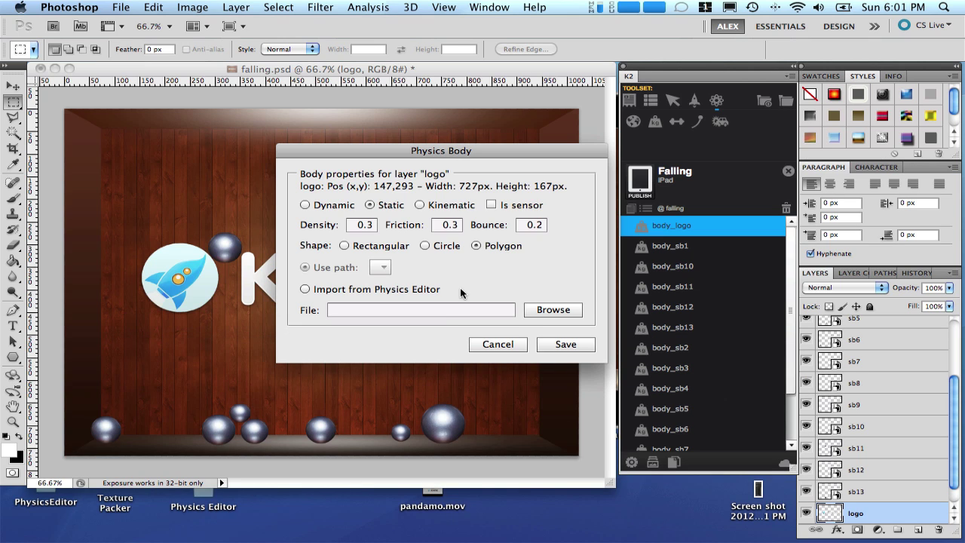
pyautogui.click(497, 344)
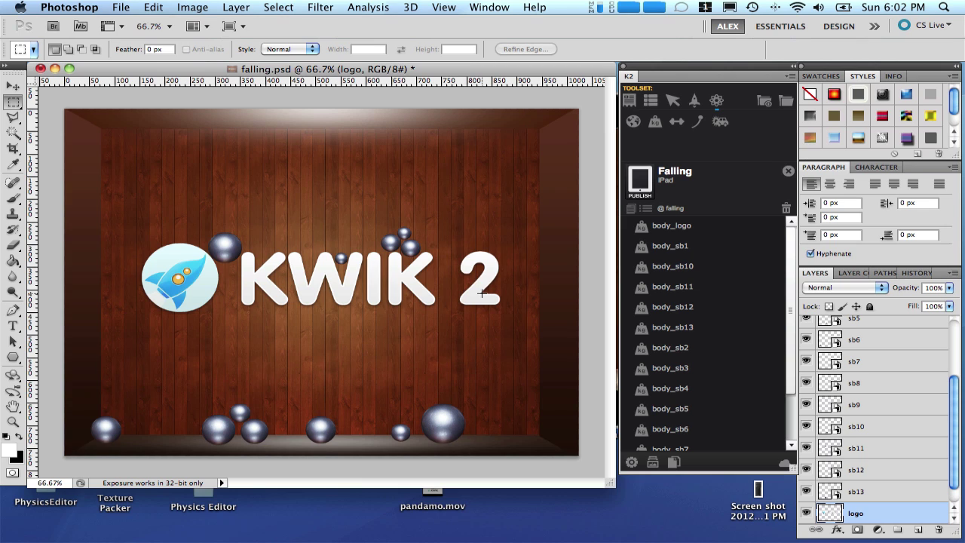